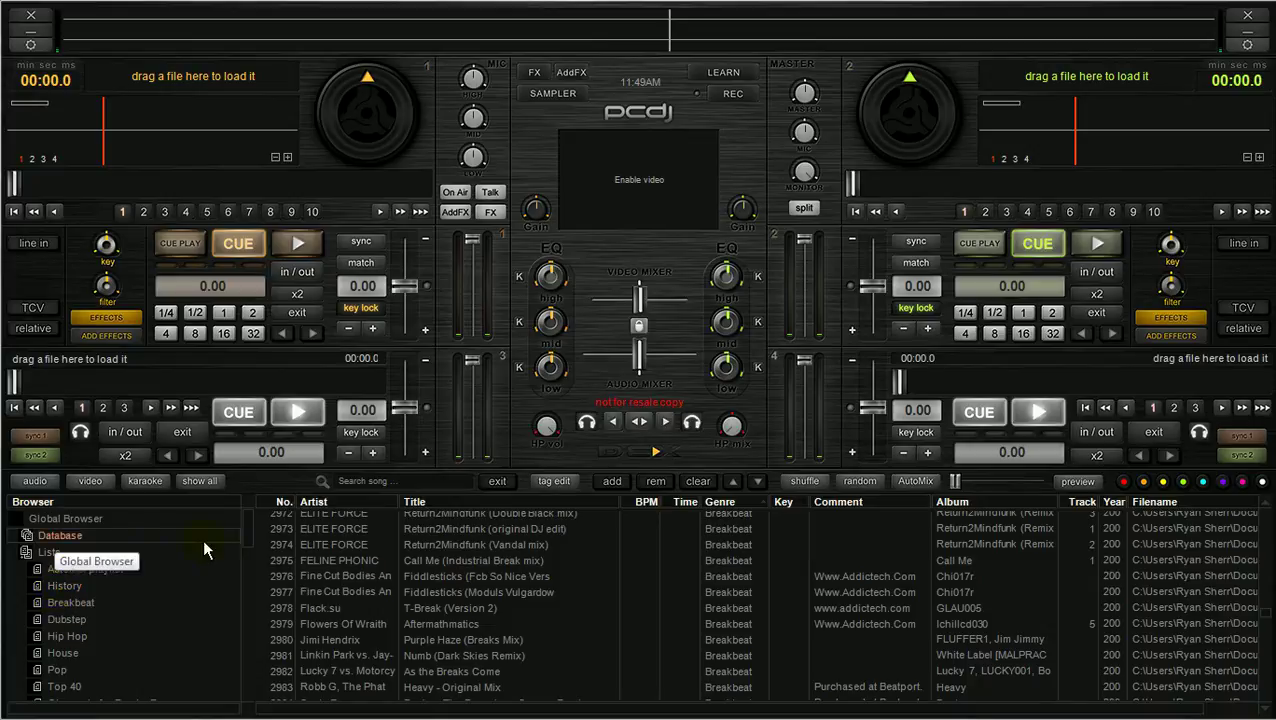
# Analyze Return2Mindfunk (Double Black mix) so the library shows 126.0 BPM and 08:36
pyautogui.click(530, 517)
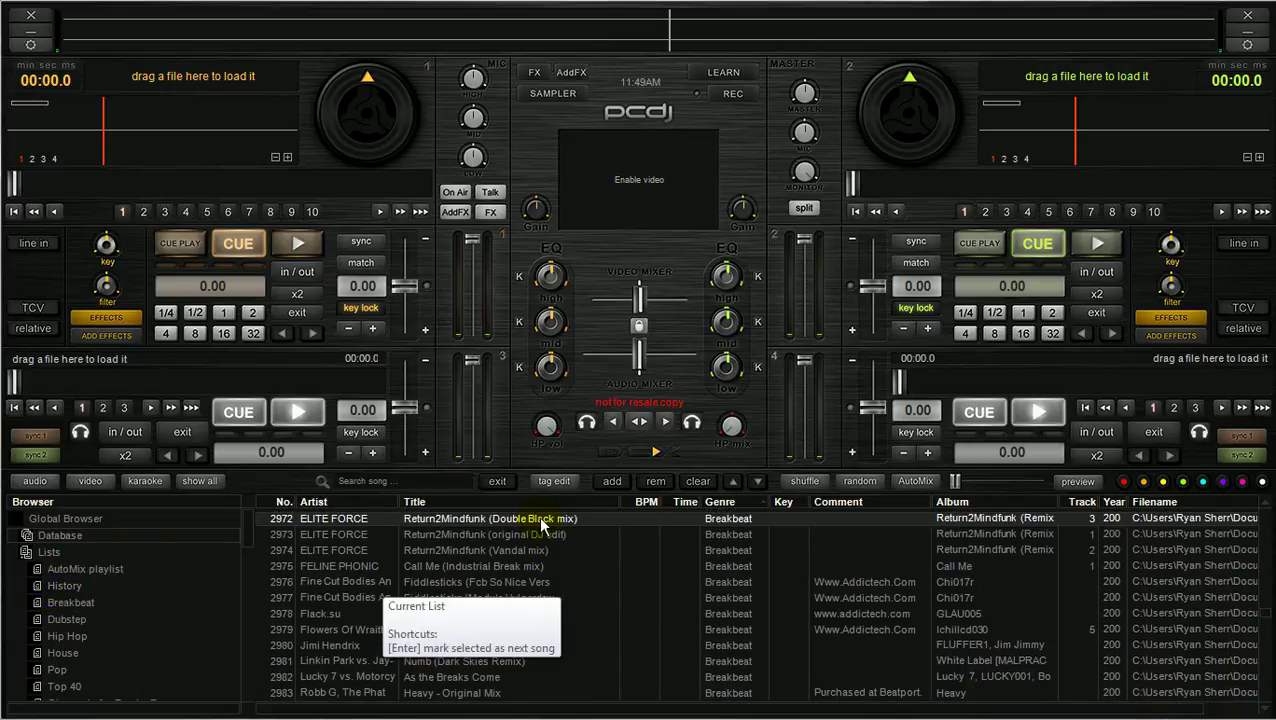
pyautogui.rightClick(541, 521)
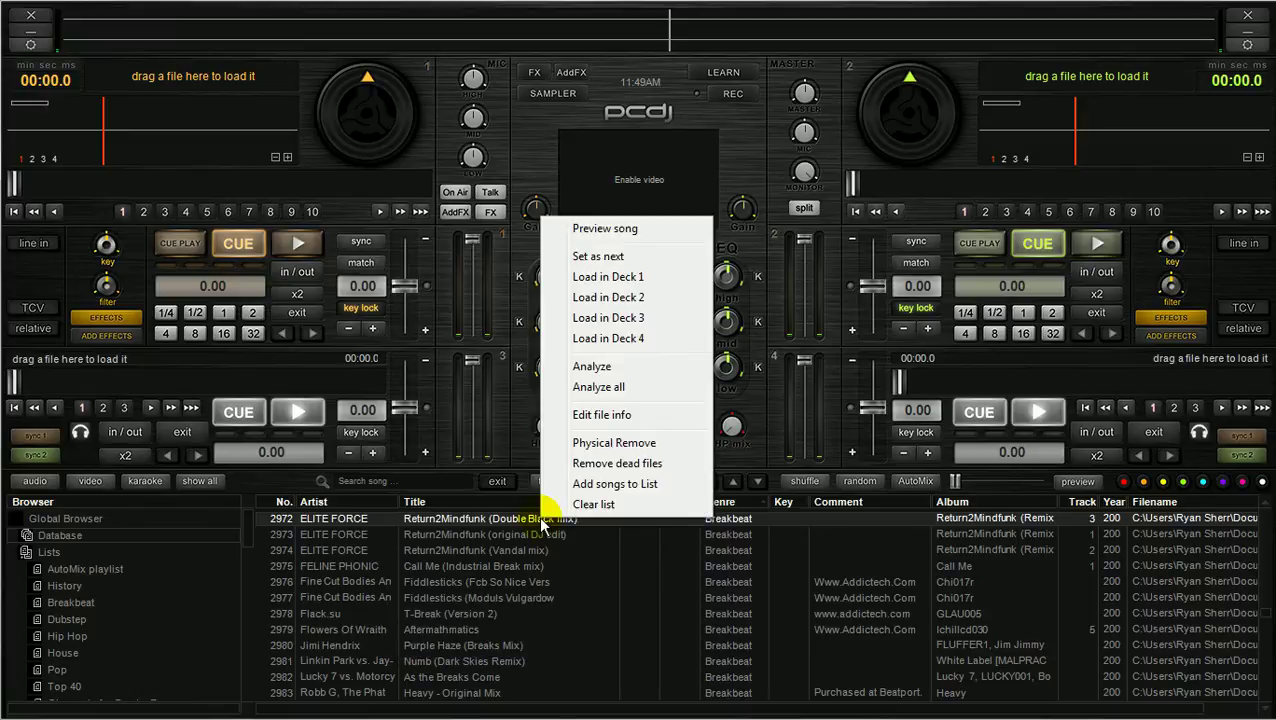
pyautogui.rightClick(517, 521)
pyautogui.rightClick(517, 522)
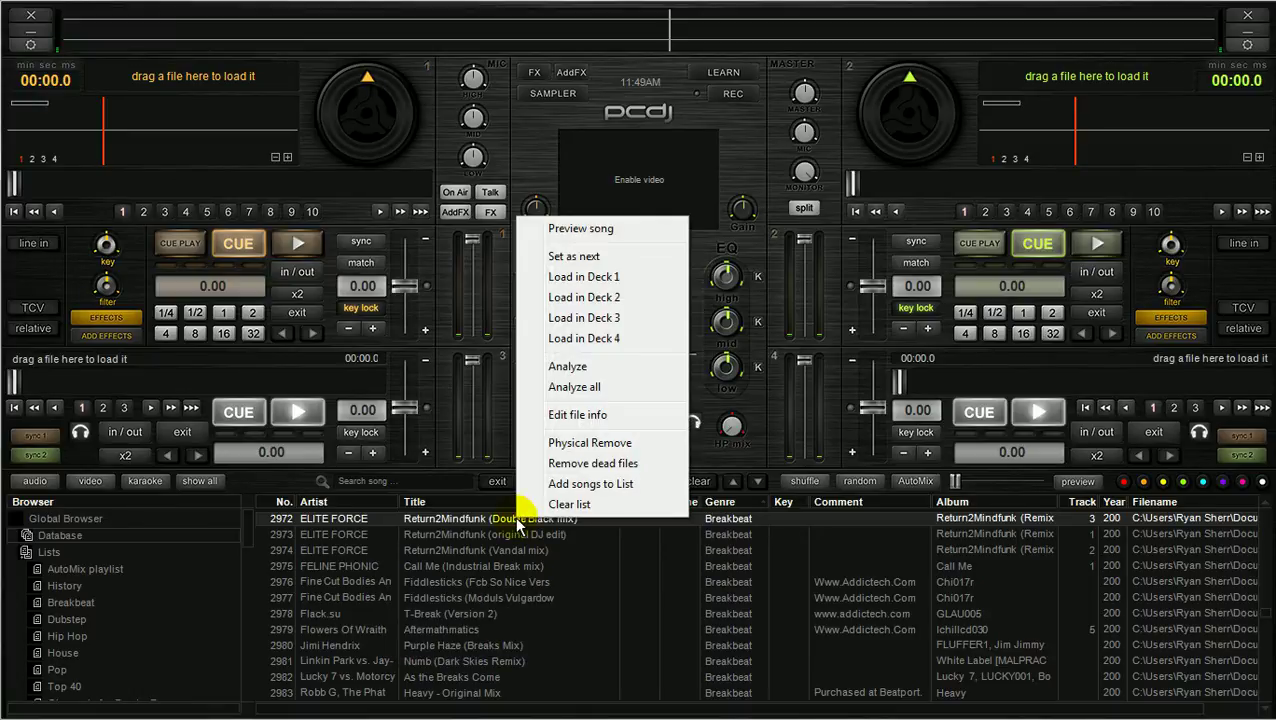
pyautogui.click(571, 367)
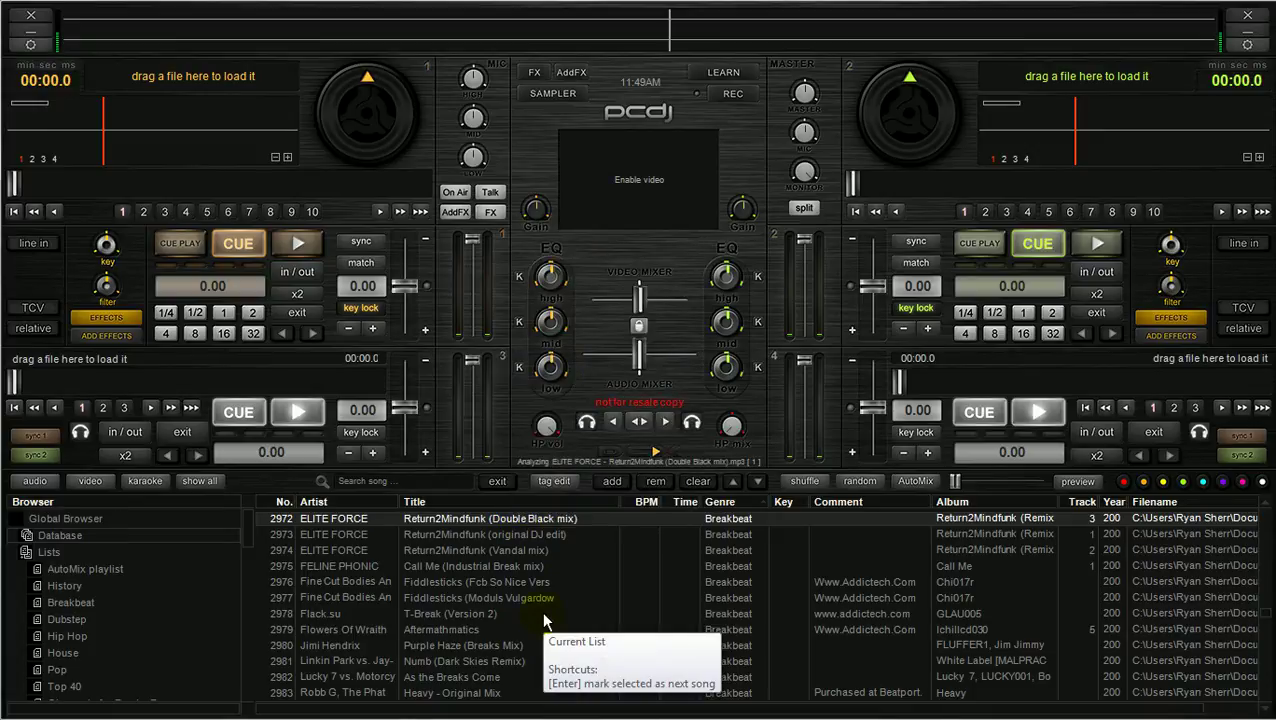
pyautogui.click(660, 670)
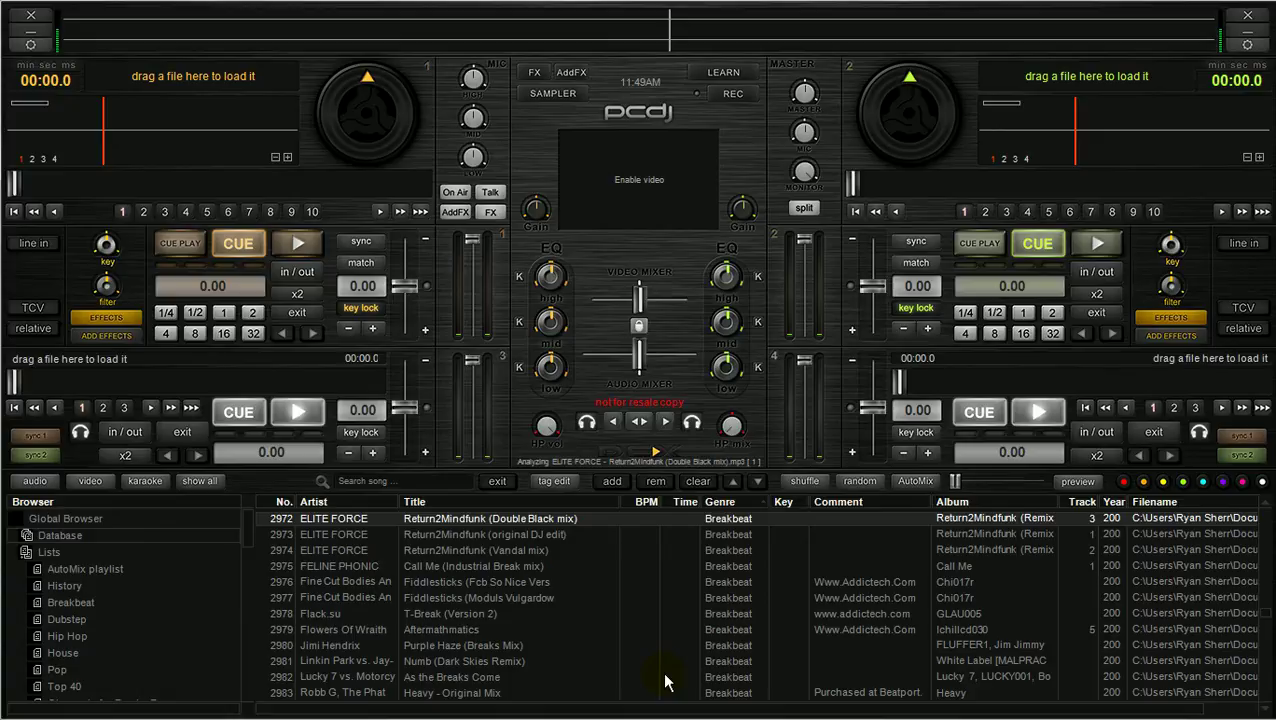
pyautogui.click(543, 478)
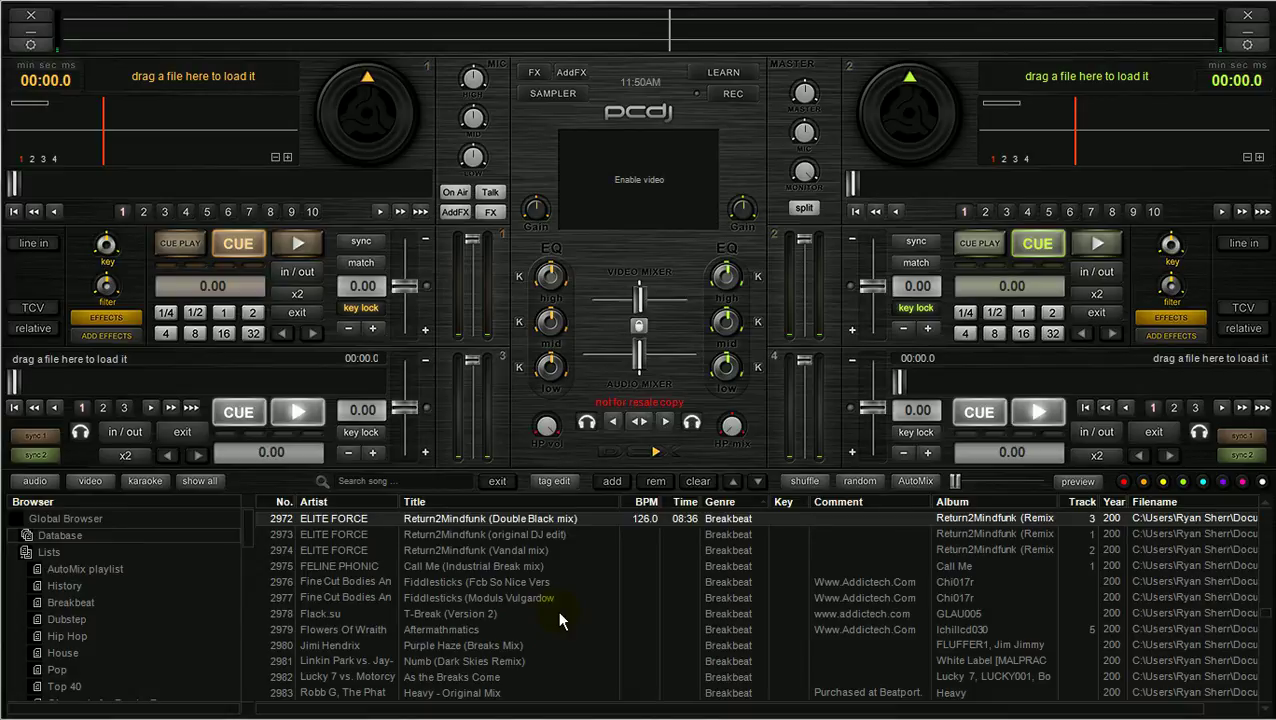
pyautogui.click(506, 539)
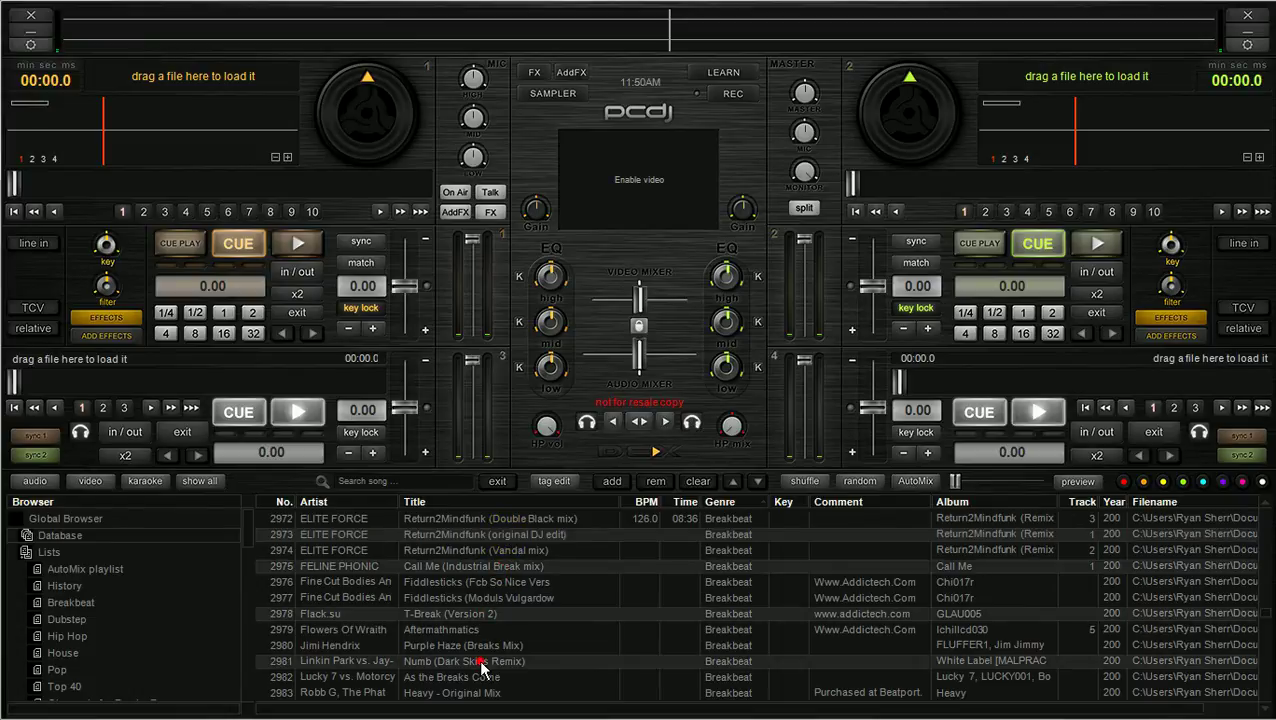
pyautogui.click(492, 597)
pyautogui.click(502, 536)
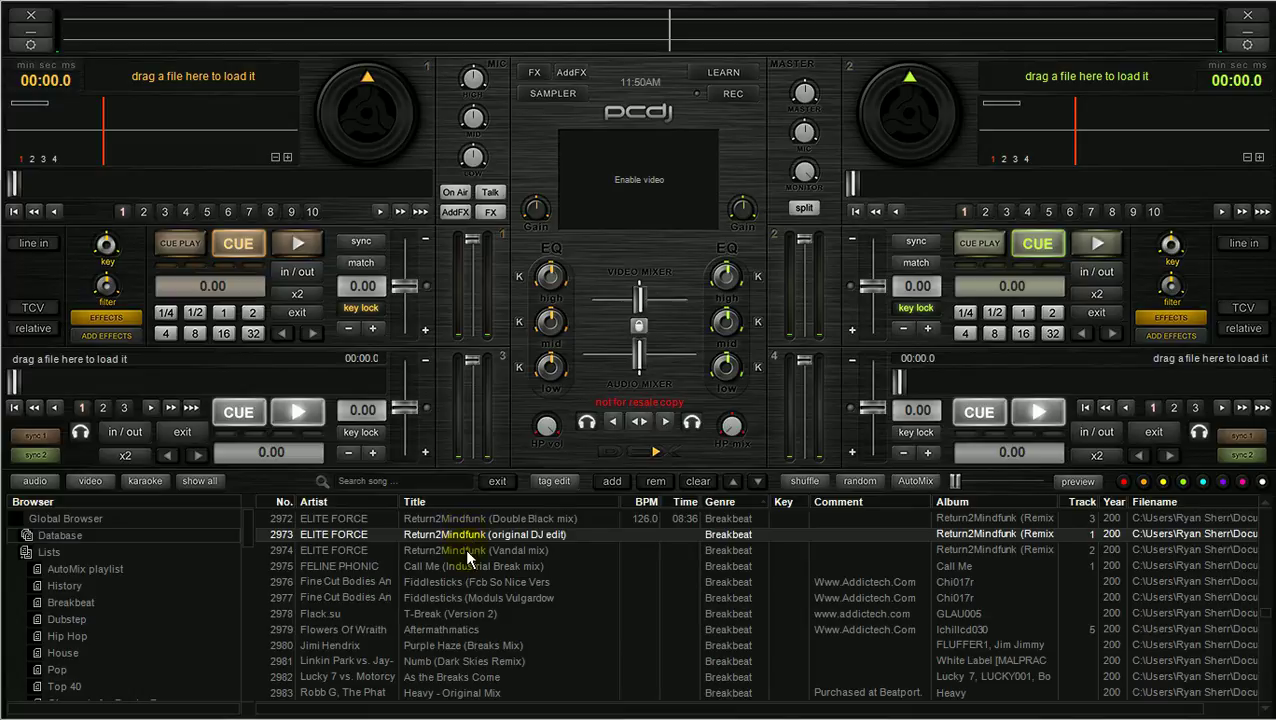
pyautogui.click(482, 690)
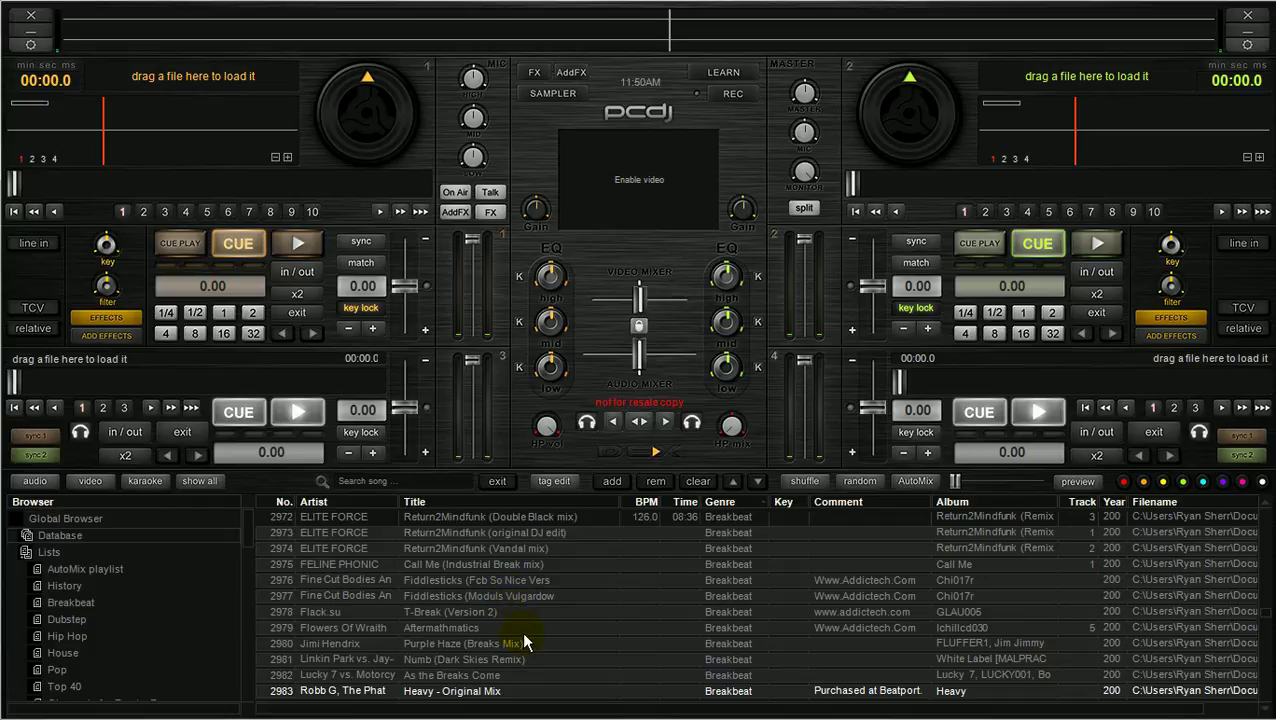
# Select the tracks from Return2Mindfunk (Vandal mix) through T-Break (Version 2) and run Analyze
pyautogui.rightClick(524, 630)
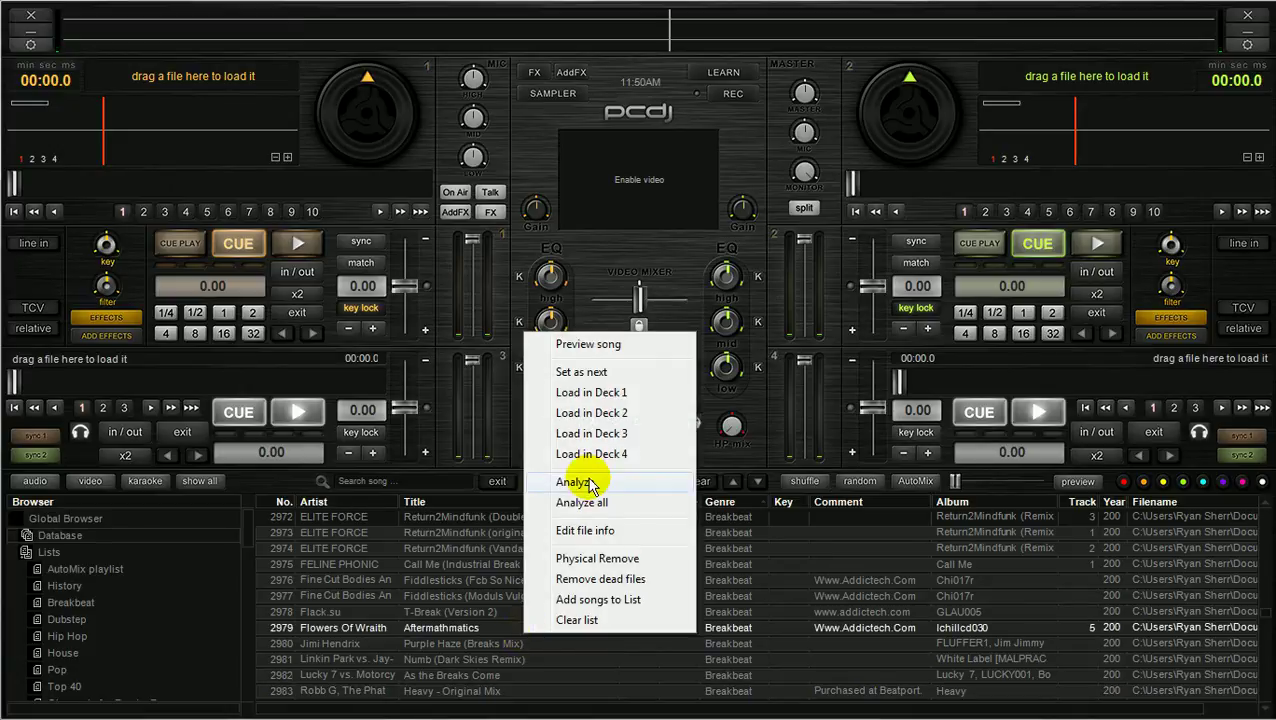
pyautogui.click(472, 532)
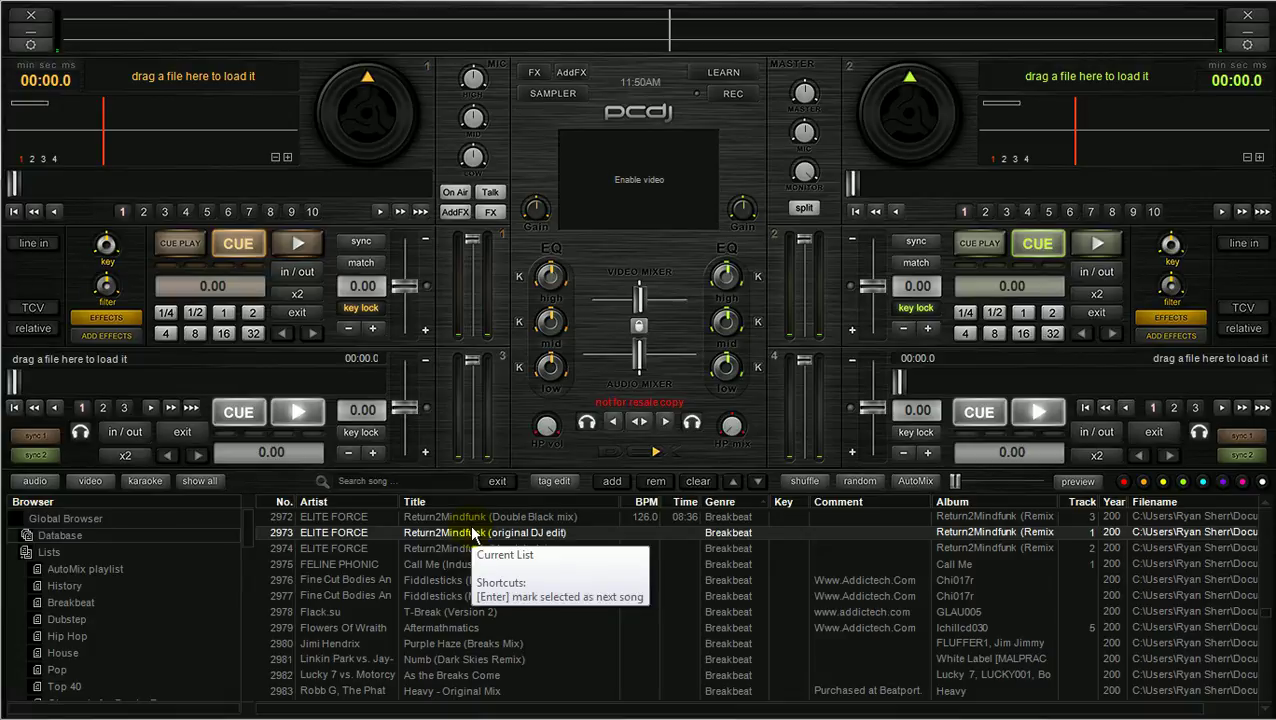
pyautogui.rightClick(366, 566)
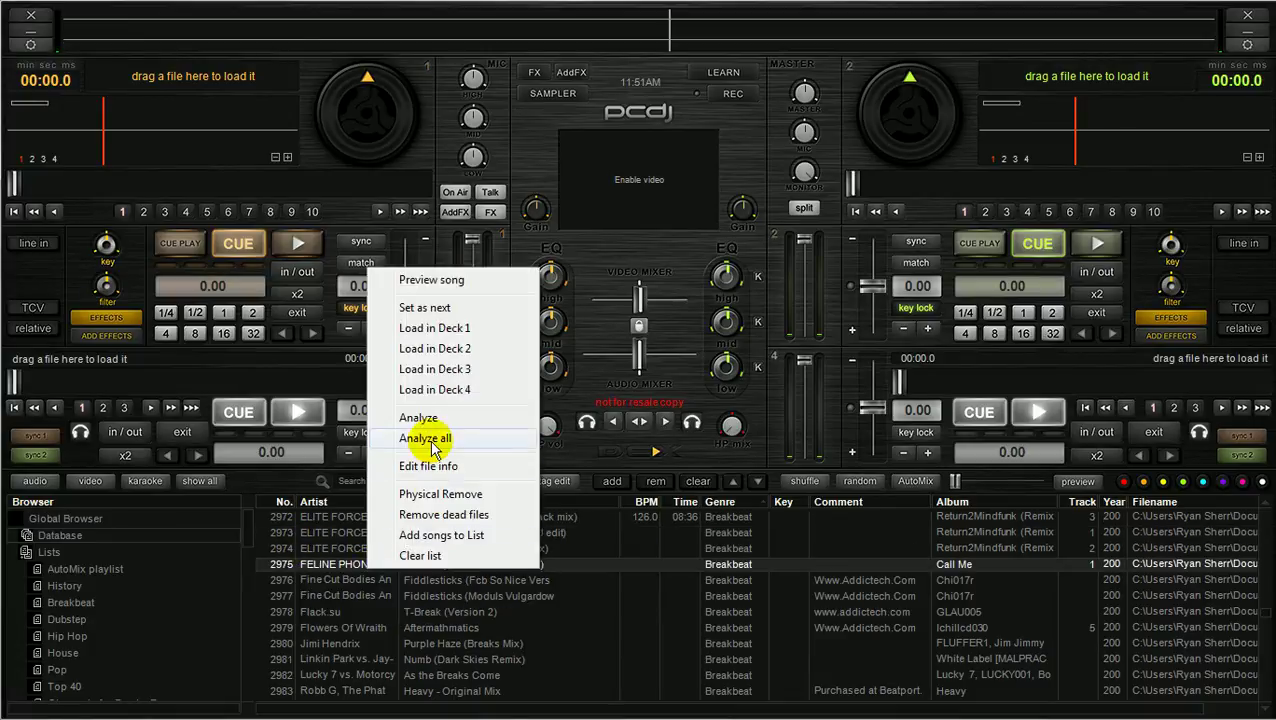
pyautogui.click(350, 549)
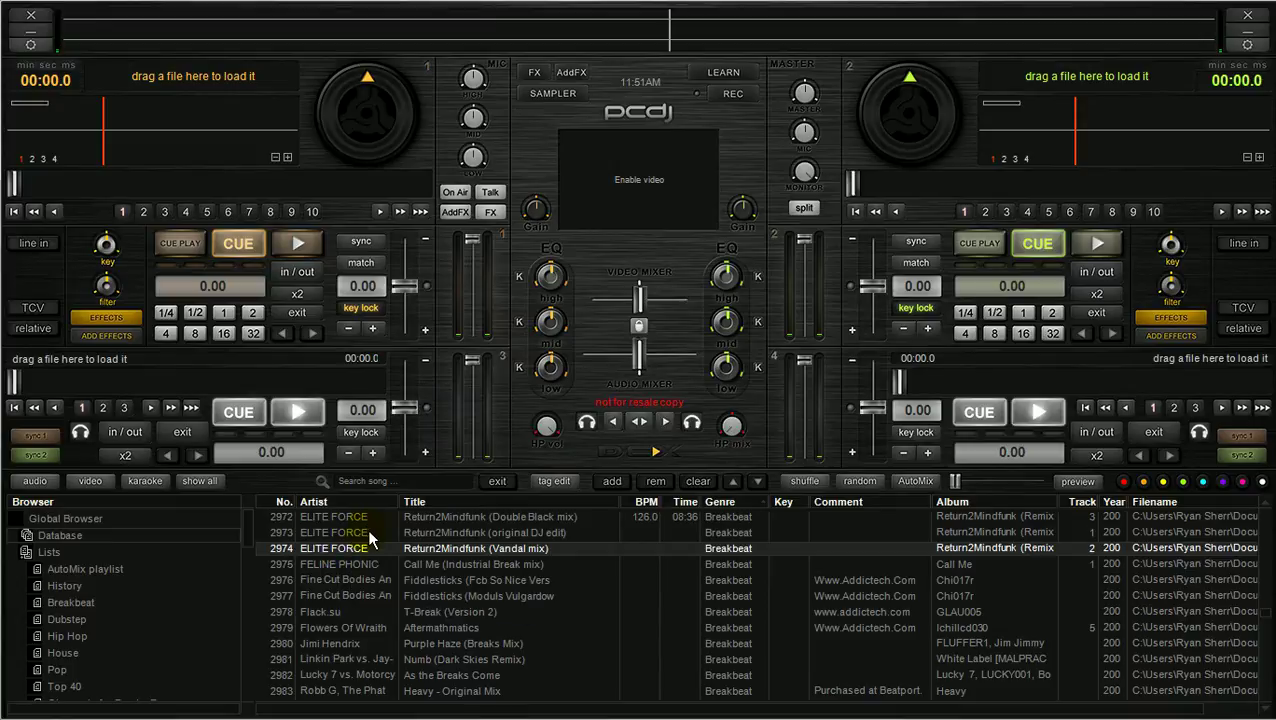
pyautogui.click(366, 531)
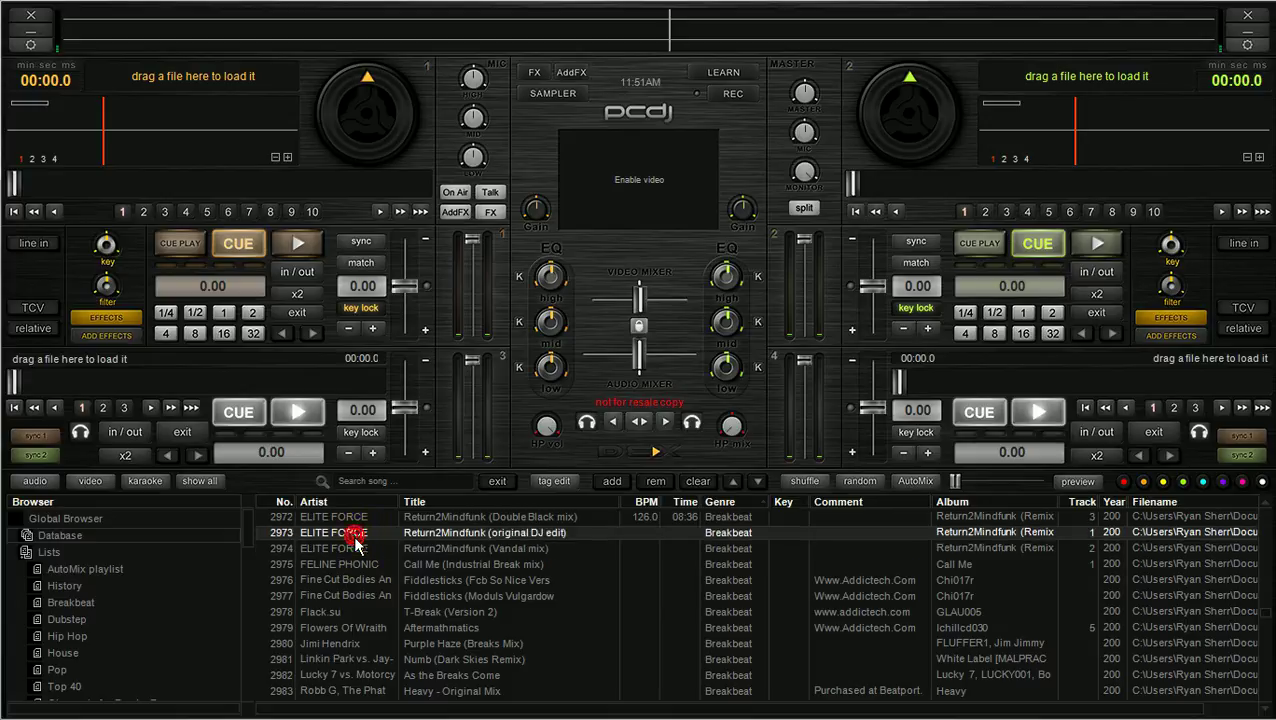
pyautogui.click(362, 613)
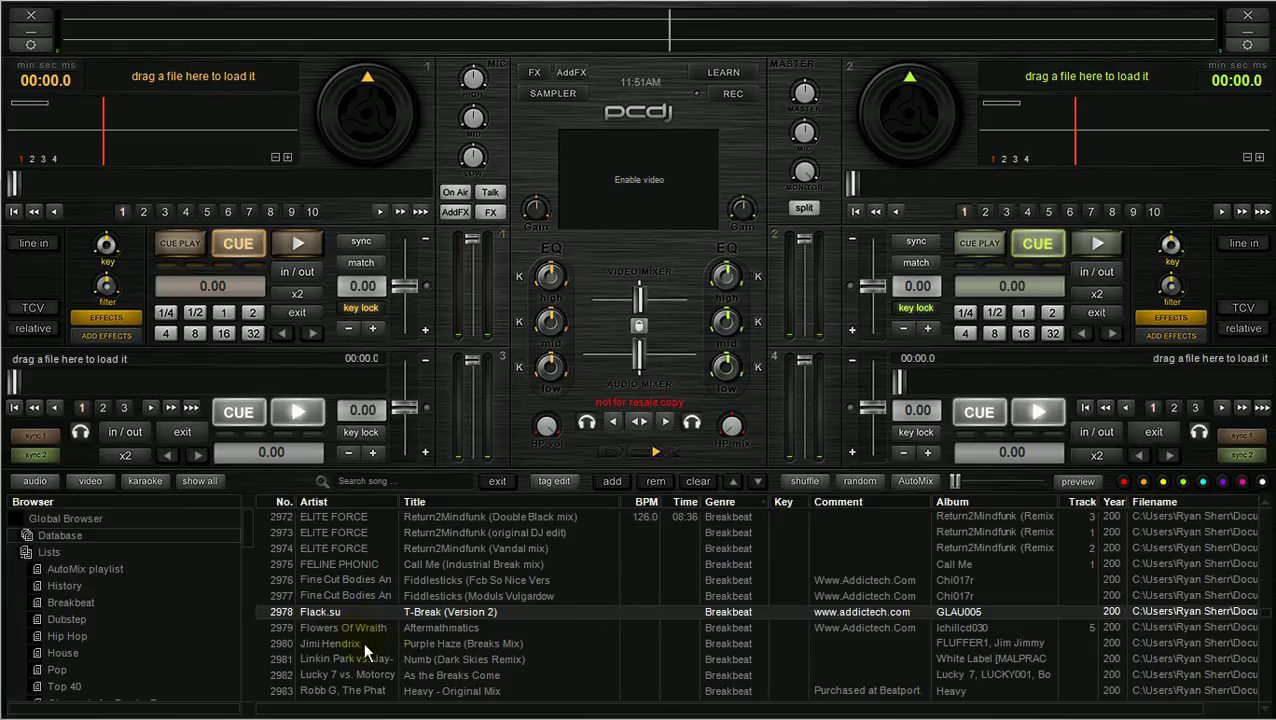
pyautogui.keyDown('shift'); pyautogui.click(368, 565); pyautogui.keyUp('shift')
pyautogui.rightClick(367, 566)
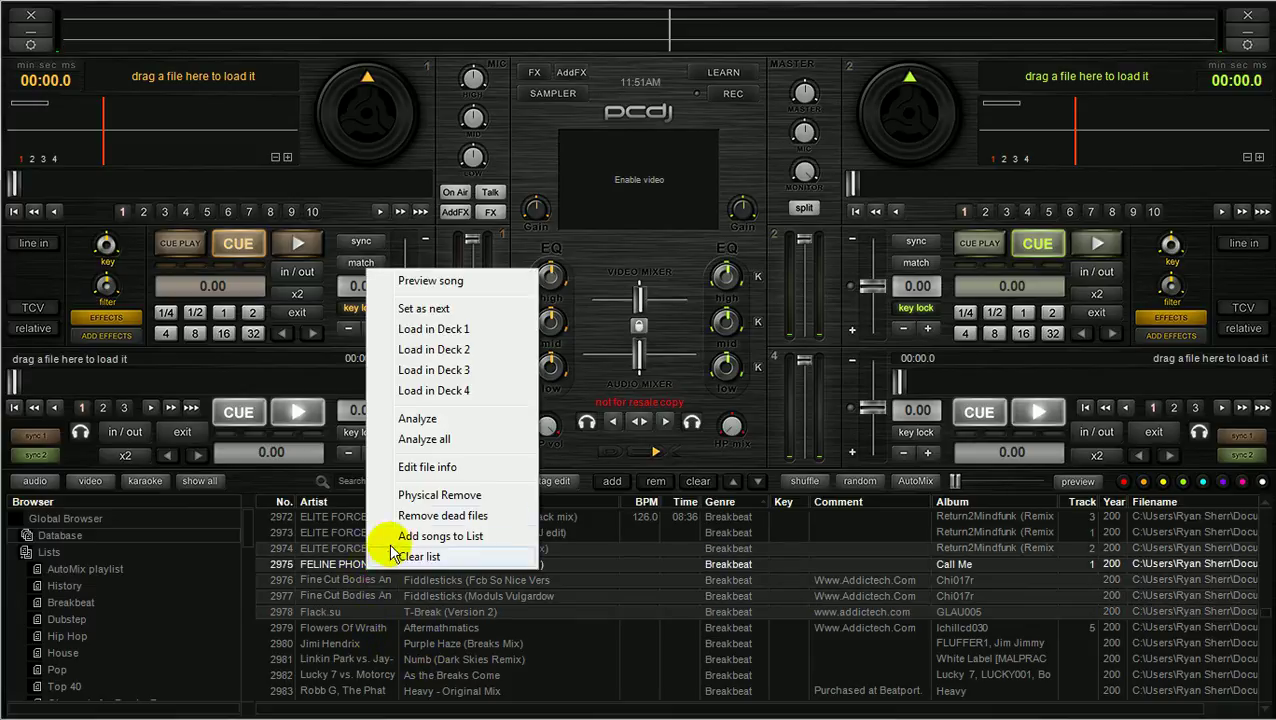
pyautogui.click(421, 419)
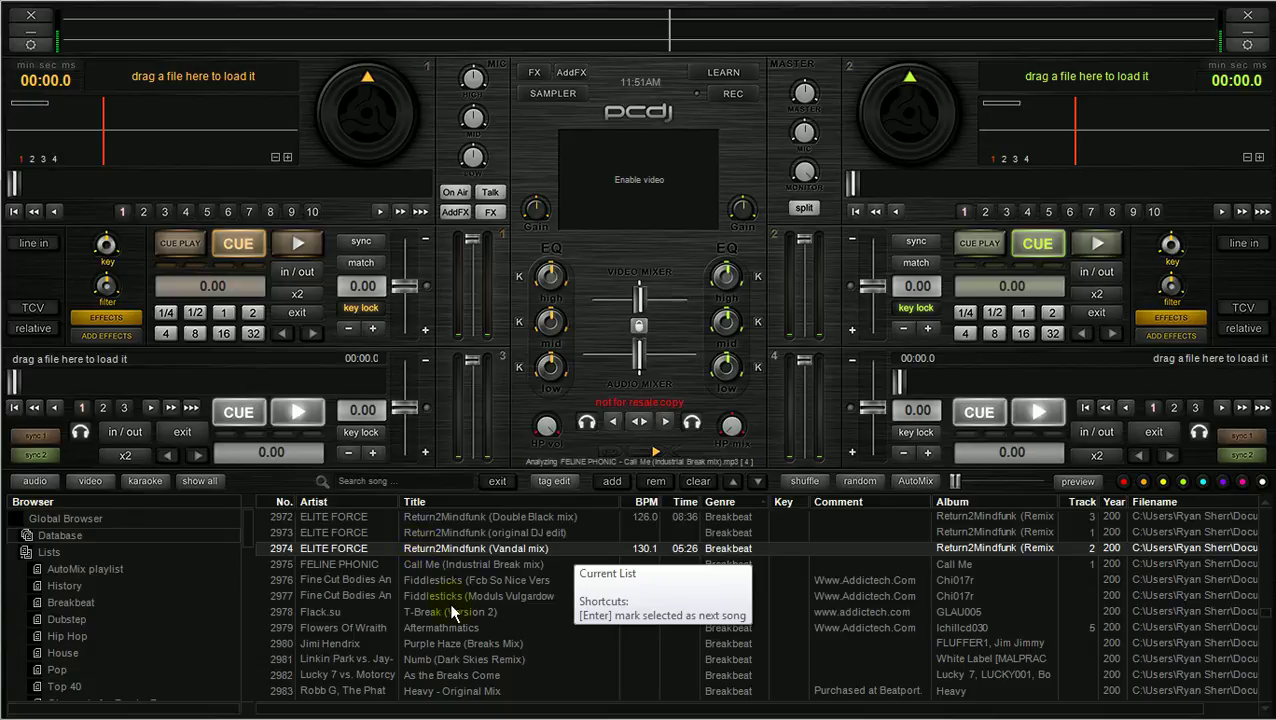
# Select Call Me while the batch analysis fills in BPM and time values
pyautogui.click(478, 566)
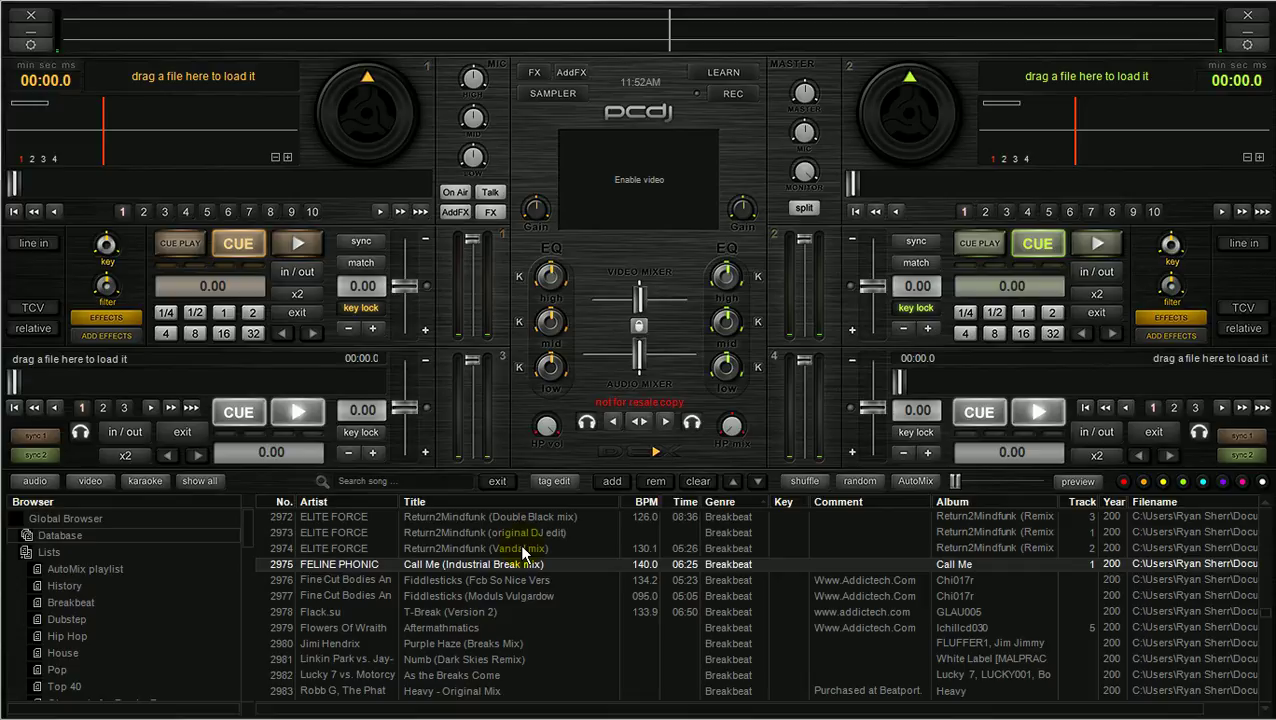
# Load the Vandal mix on deck 1 and T-Break (Version 2) on deck 2, then play deck 1
pyautogui.click(523, 550)
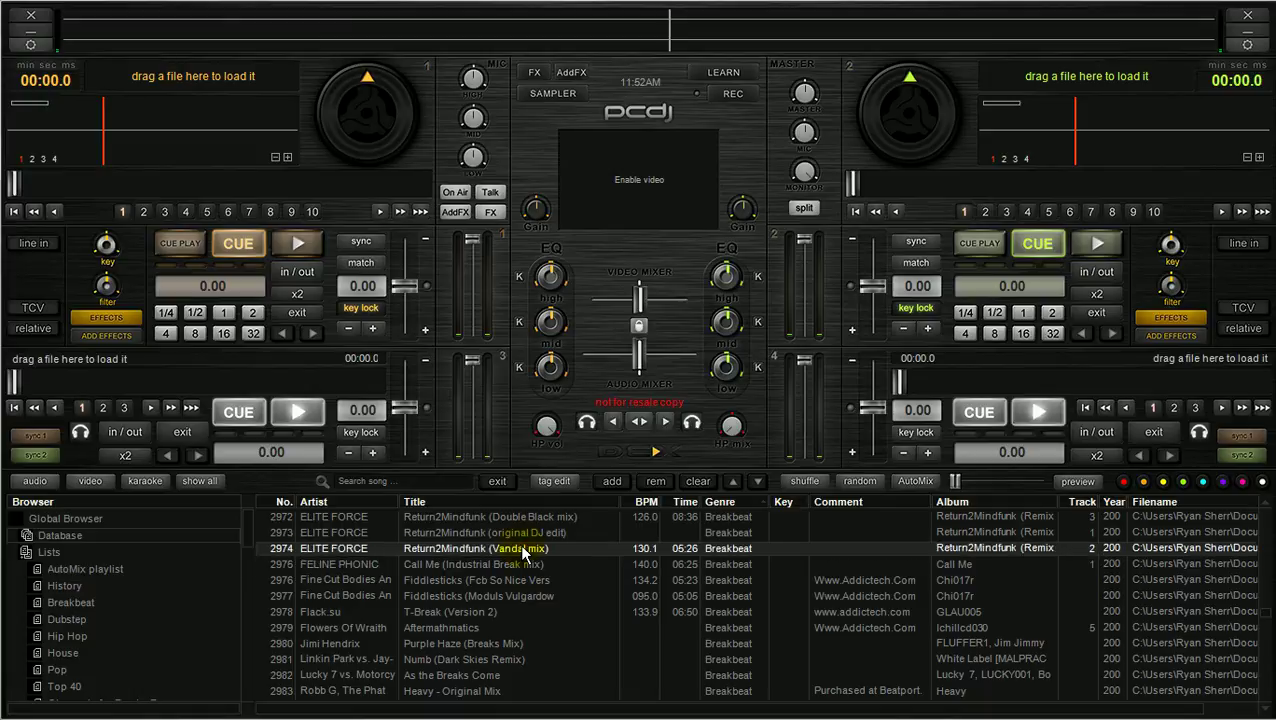
pyautogui.moveTo(430, 356); pyautogui.dragTo(199, 117)
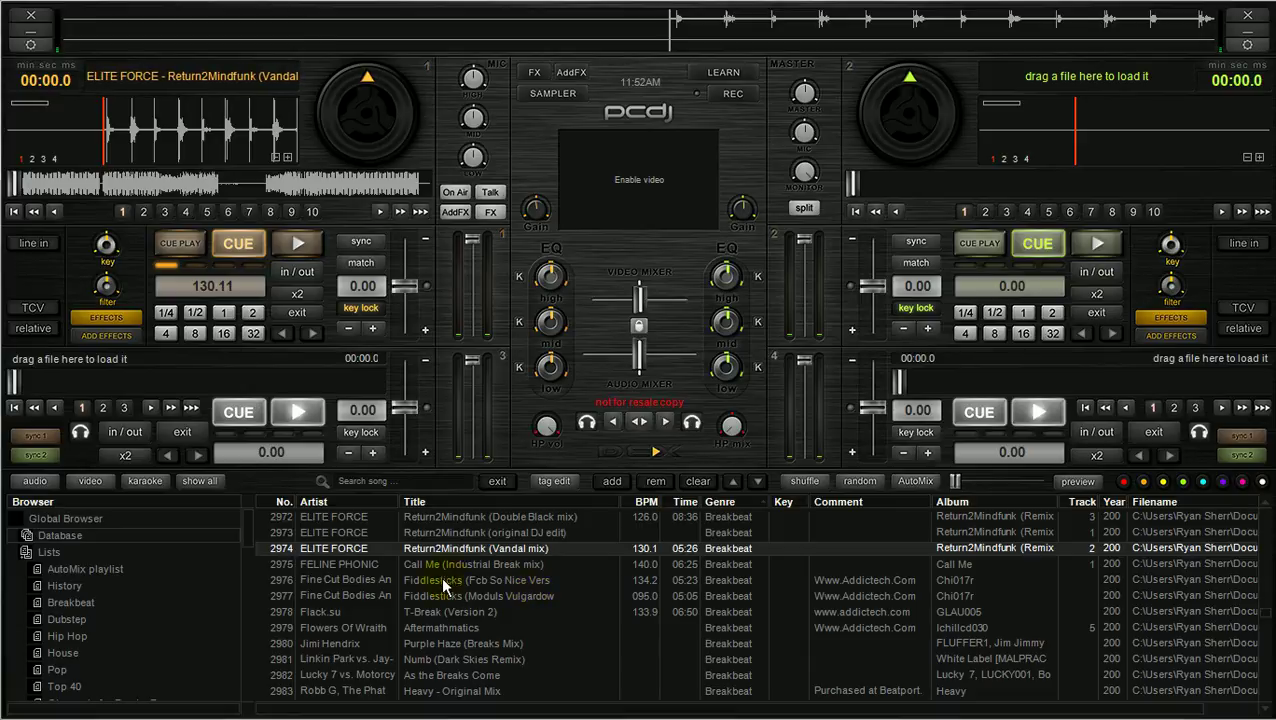
pyautogui.doubleClick(450, 614)
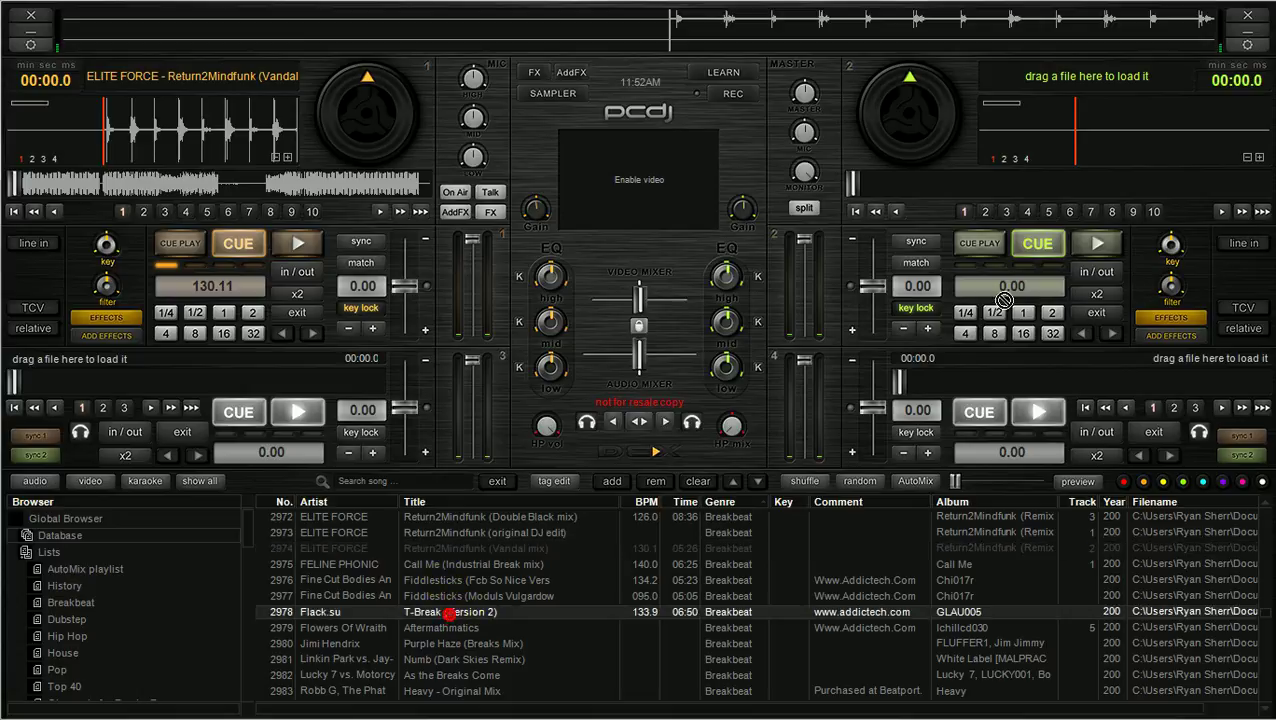
pyautogui.click(298, 243)
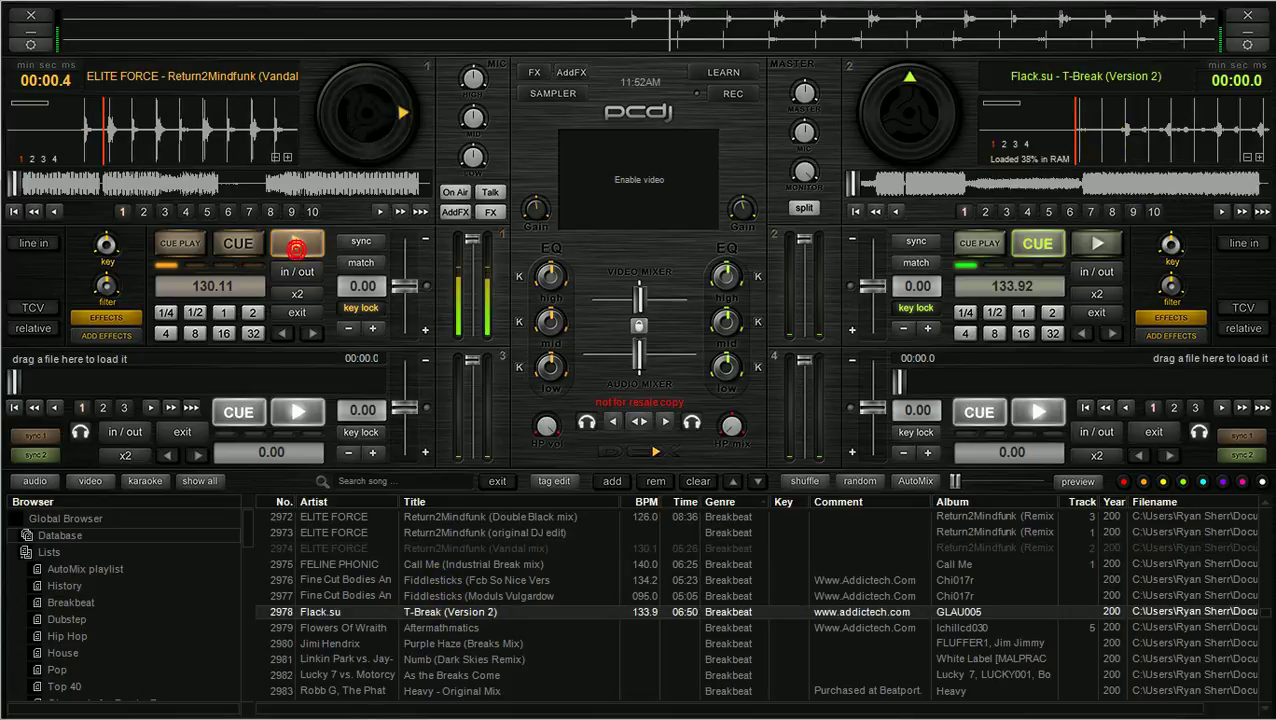
# Sync deck 2's T-Break to deck 1 at 130.12 BPM, then cue both decks back to 00:00.0
pyautogui.click(925, 252)
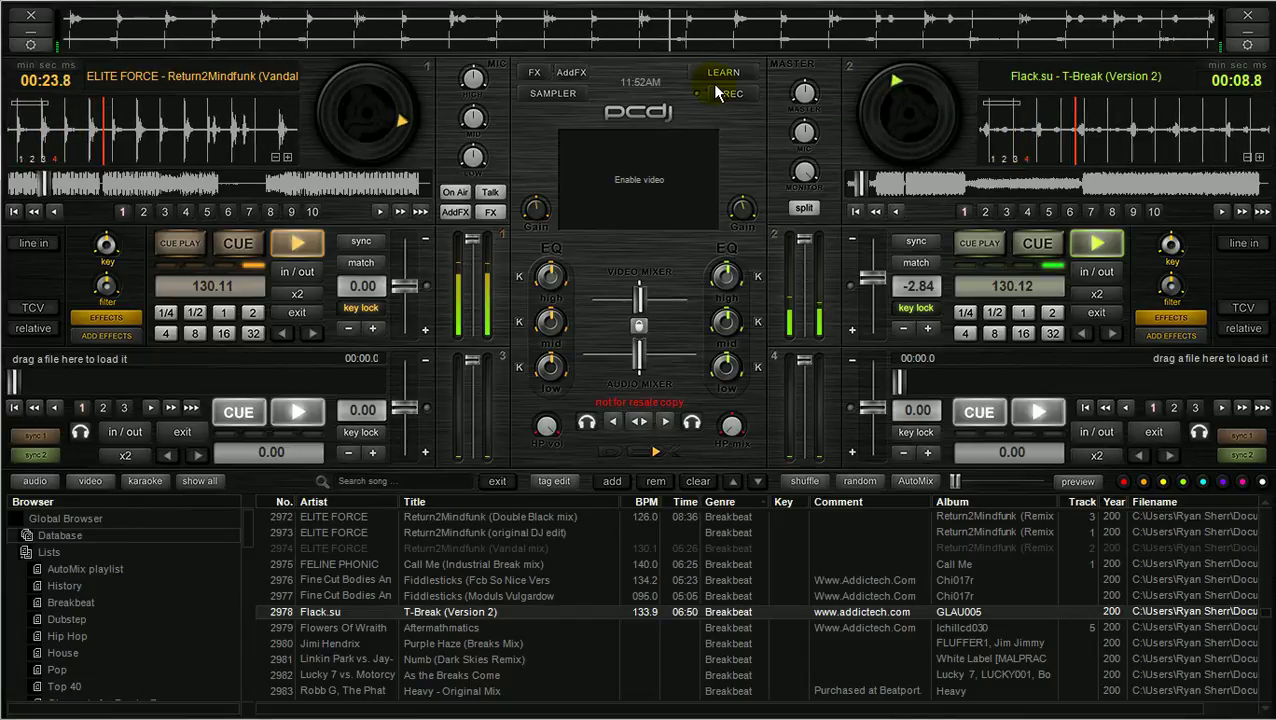
pyautogui.click(1040, 248)
pyautogui.click(922, 182)
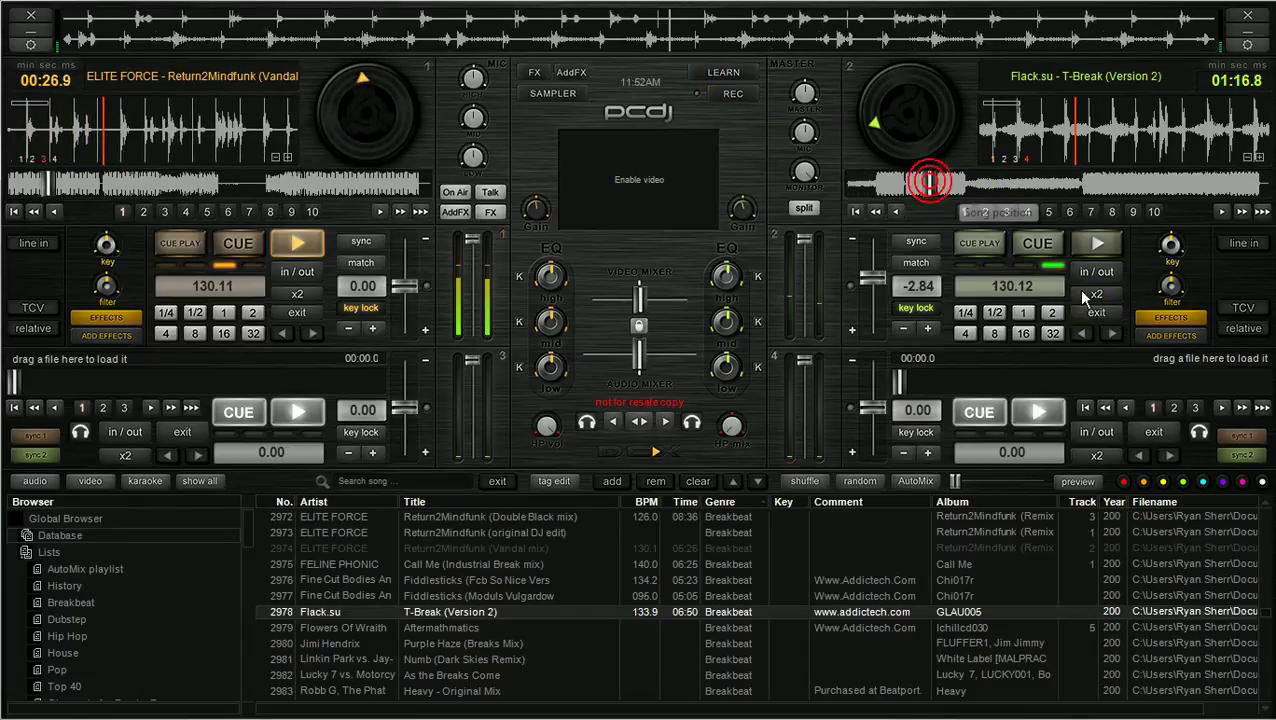
pyautogui.click(914, 244)
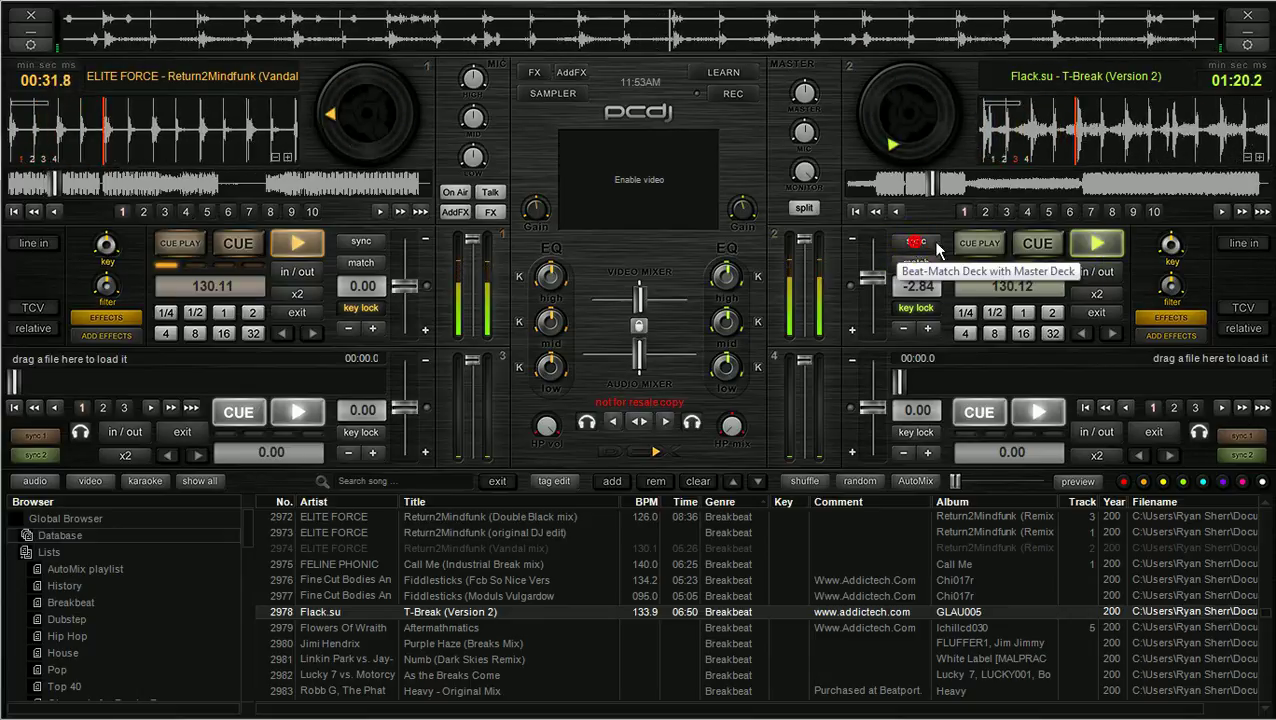
pyautogui.click(914, 245)
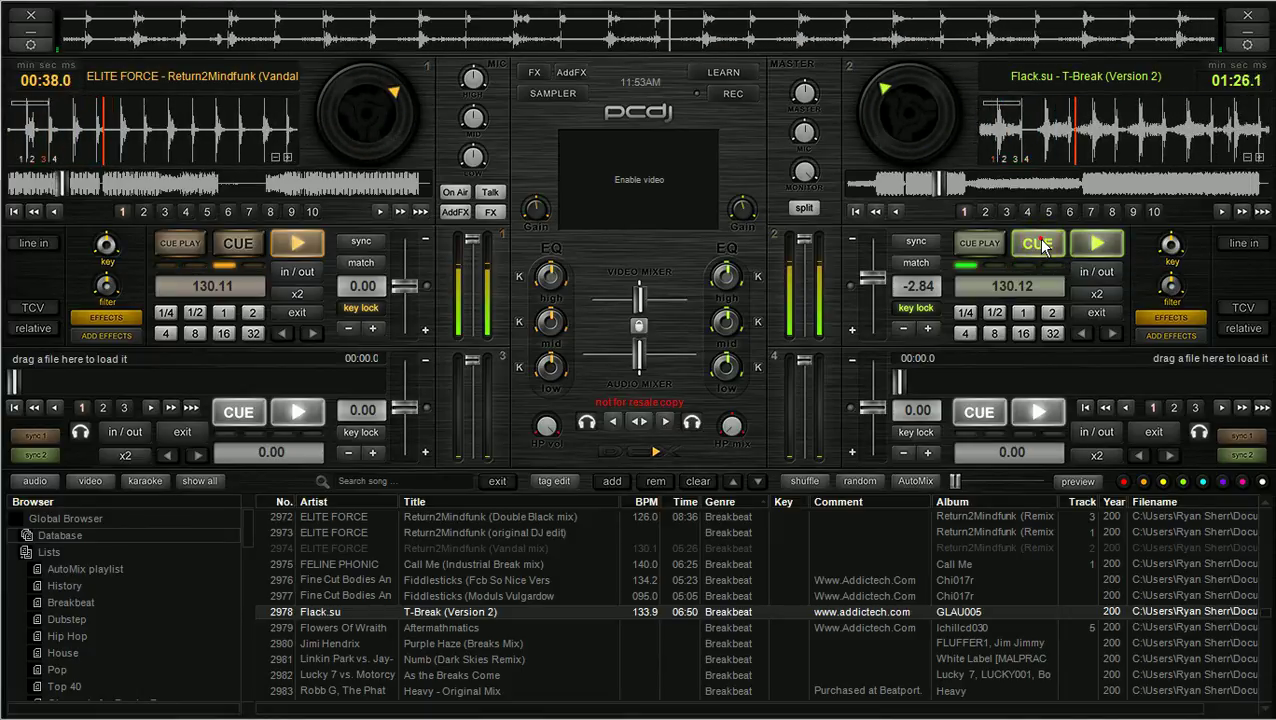
pyautogui.click(1039, 245)
pyautogui.click(229, 246)
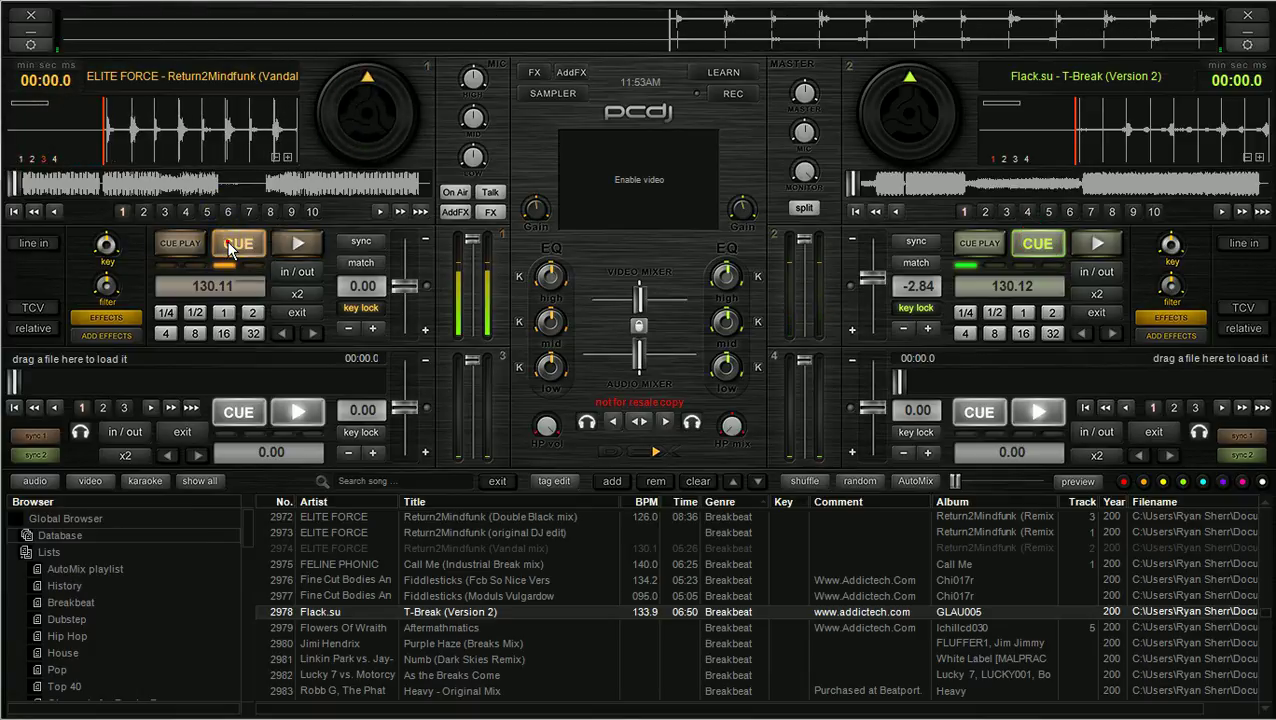